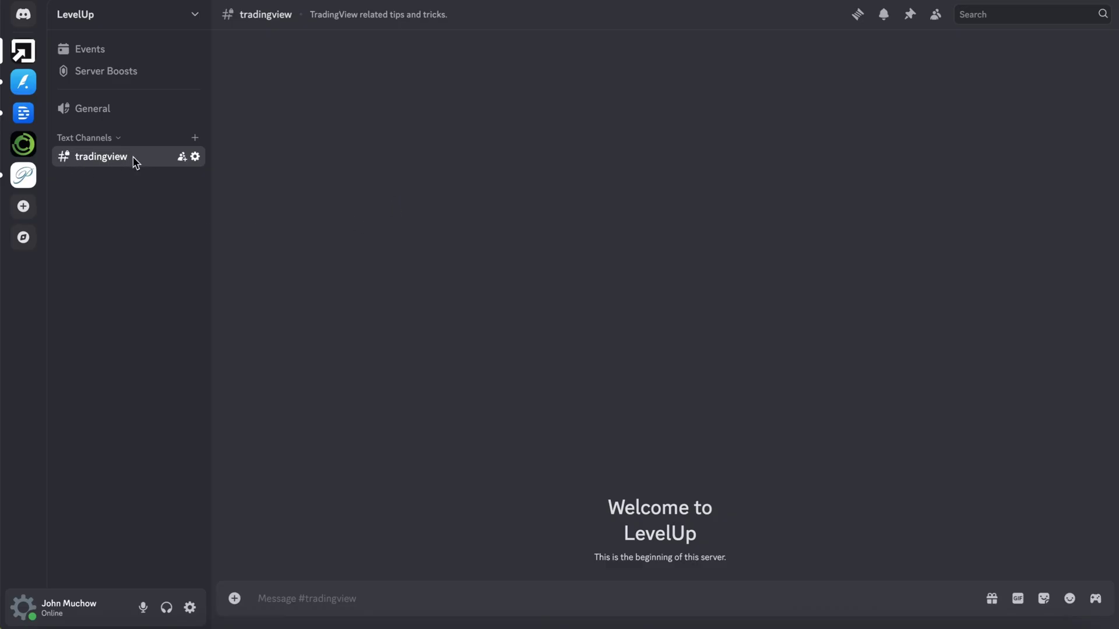
Create a new webhook in the tradingview channel's Integrations settings
{"action": "left_click", "coordinate": [196, 156]}
{"action": "left_click", "coordinate": [275, 111]}
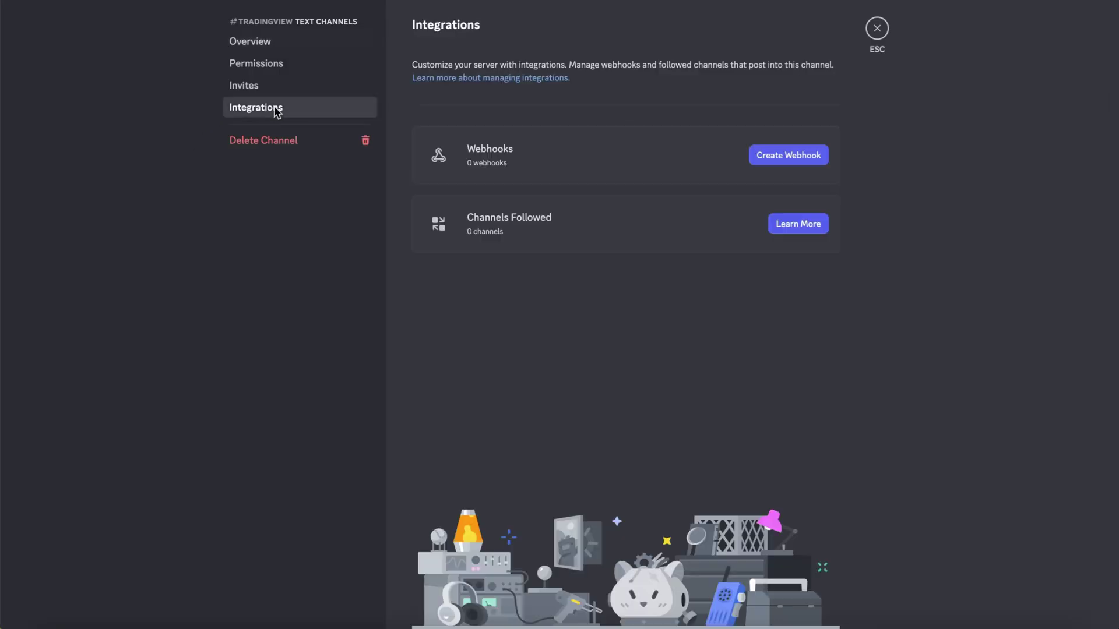
{"action": "left_click", "coordinate": [785, 156]}
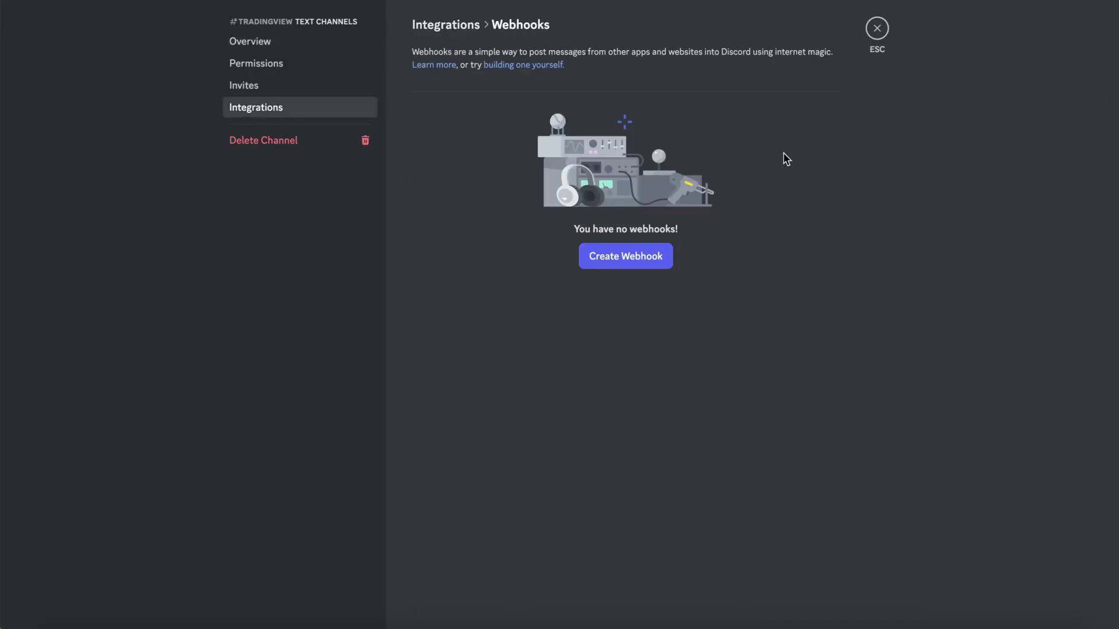
{"action": "left_click", "coordinate": [493, 205]}
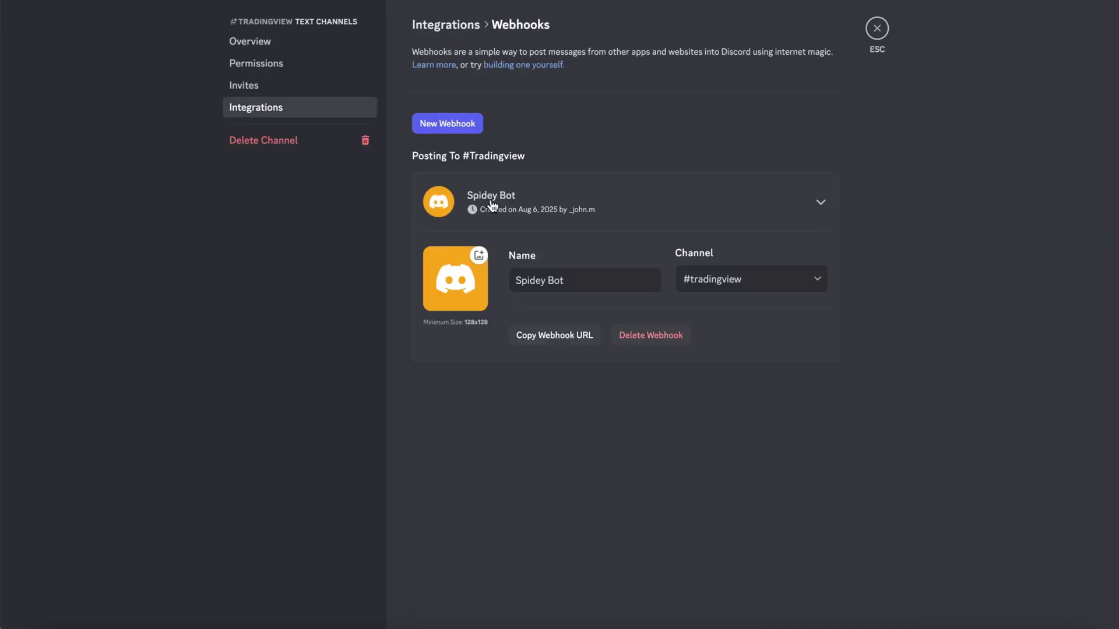
Rename the webhook to 'TV Alert', copy its URL, and save the changes
{"action": "triple_click", "coordinate": [557, 280]}
{"action": "type", "text": "TV Alert"}
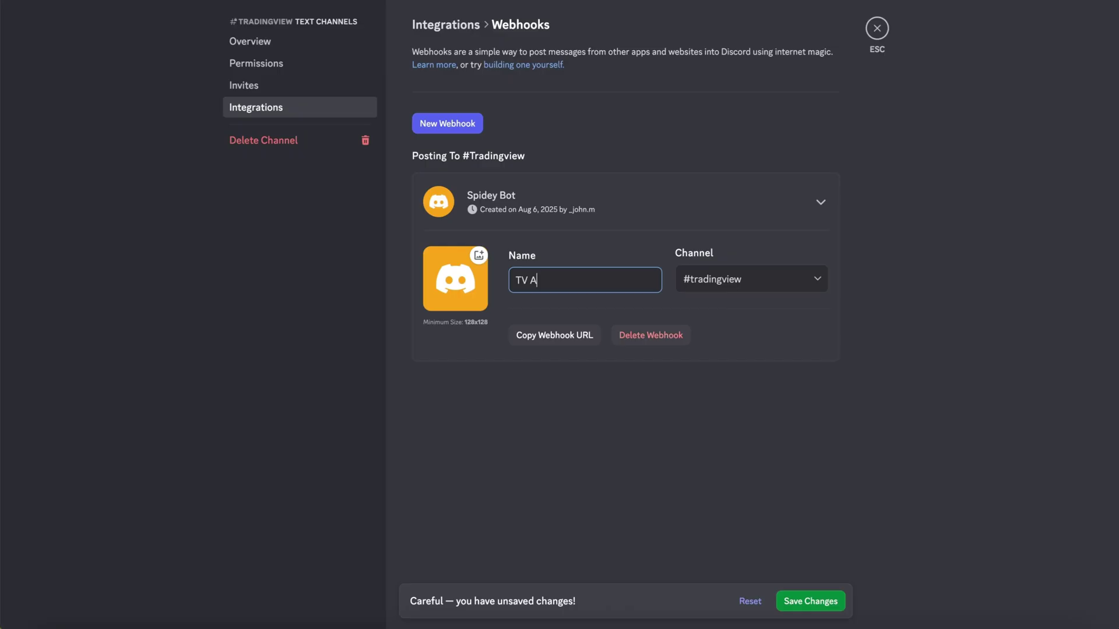
{"action": "left_click", "coordinate": [570, 341]}
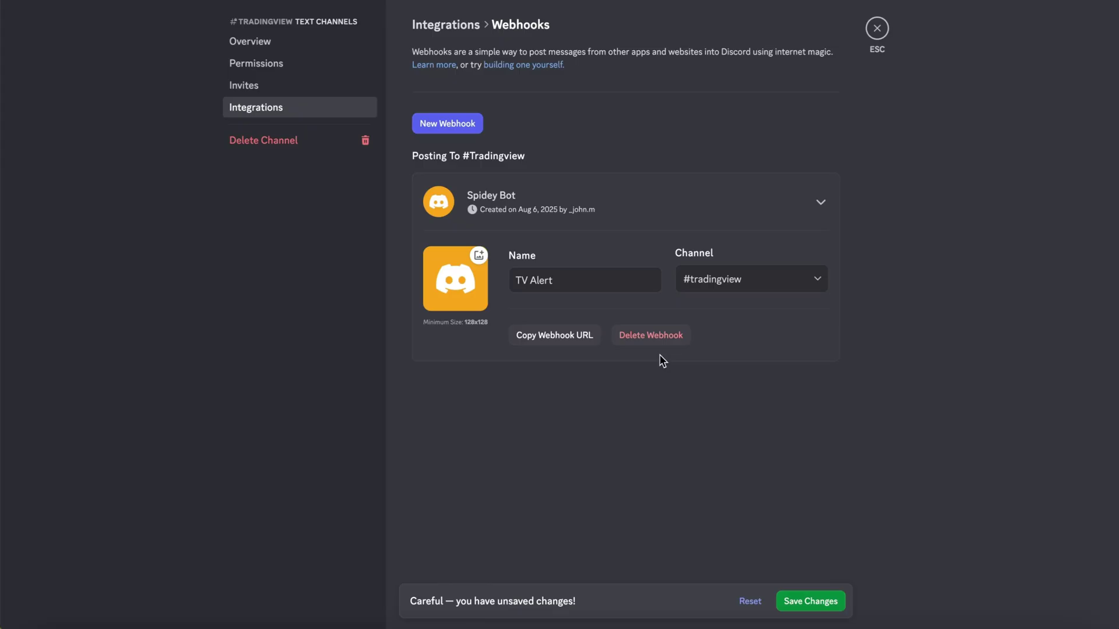
{"action": "left_click", "coordinate": [557, 338]}
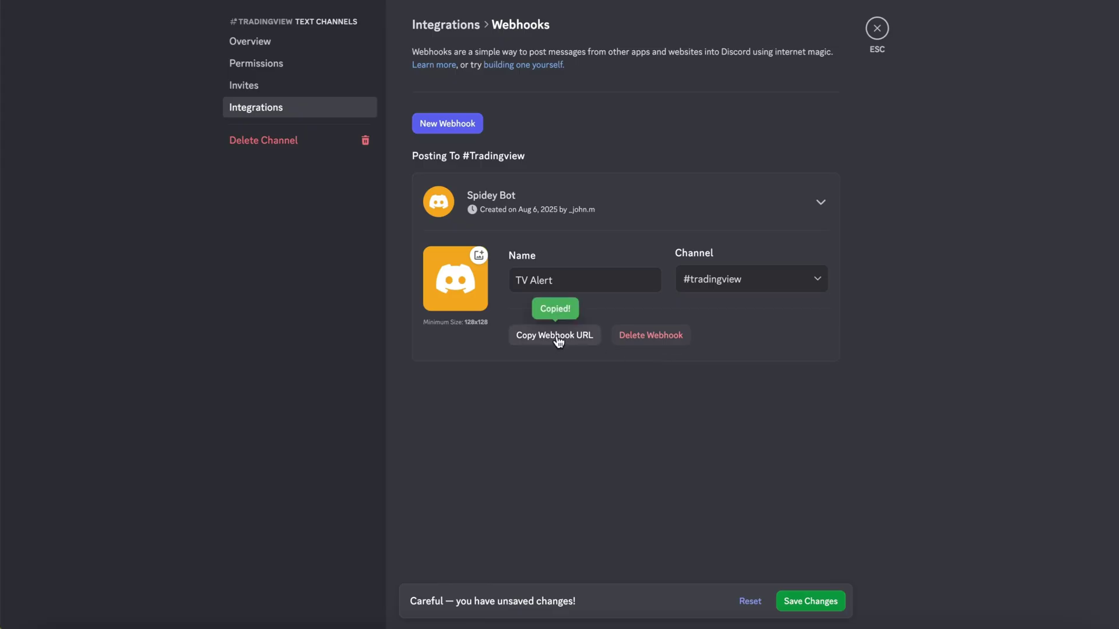
{"action": "left_click", "coordinate": [804, 602]}
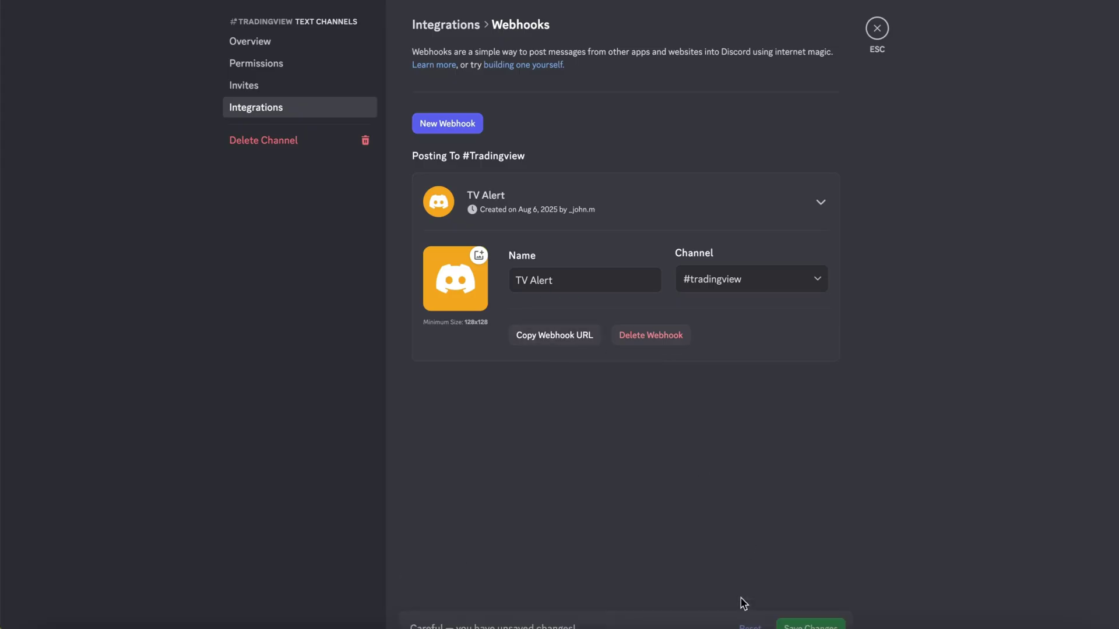
Return to the TradingView BTCUSD chart and start adding an alert on it
{"action": "left_click", "coordinate": [877, 29]}
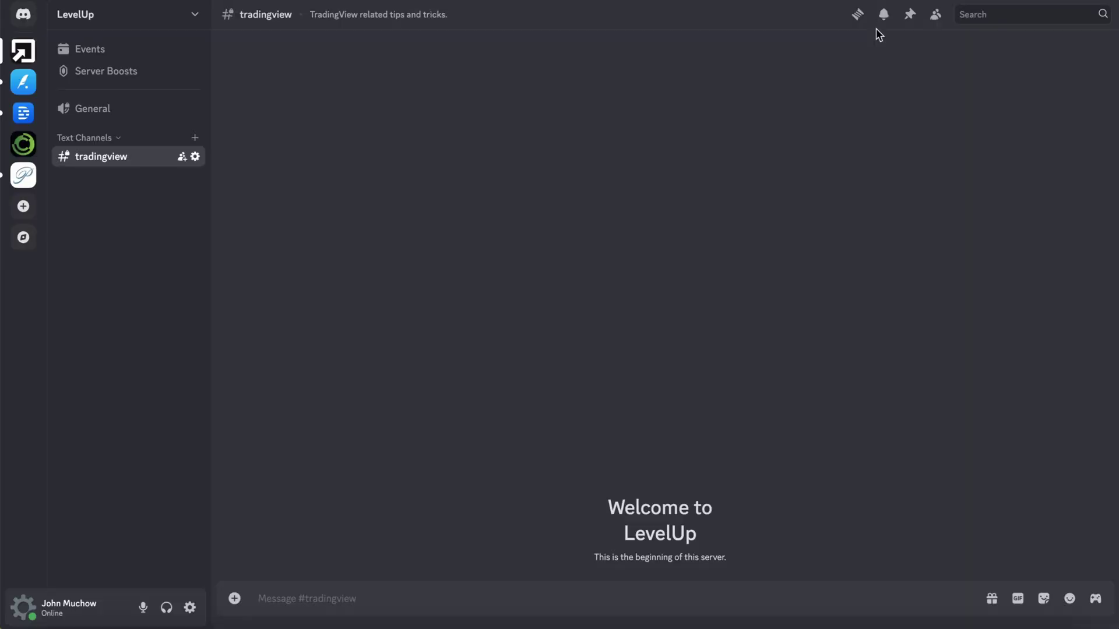
{"action": "left_click", "coordinate": [248, 623]}
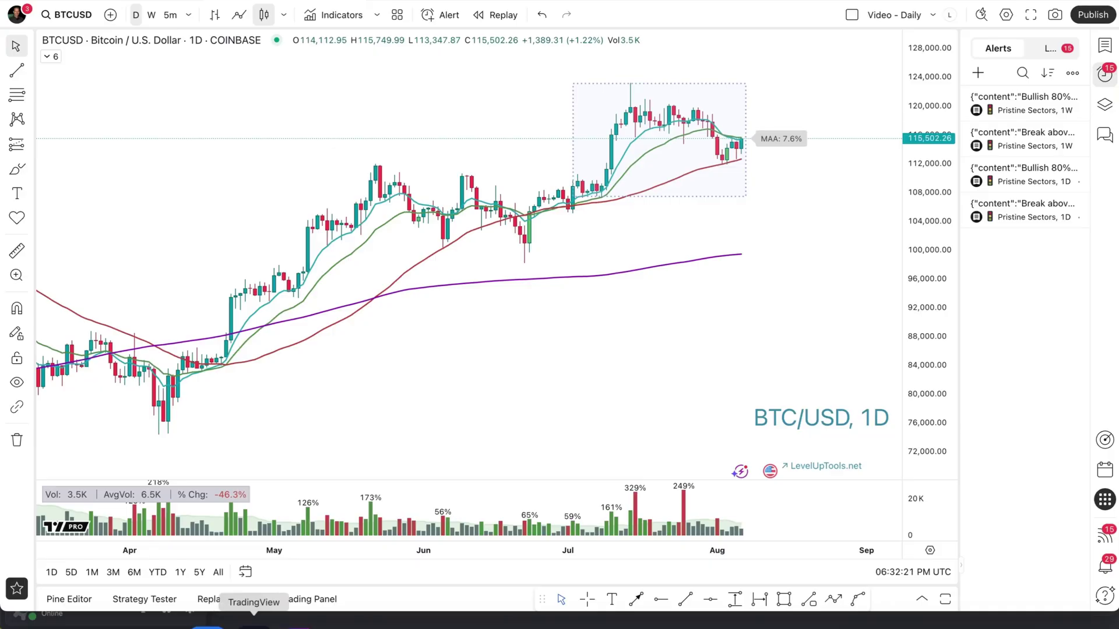
{"action": "right_click", "coordinate": [708, 231]}
{"action": "left_click", "coordinate": [745, 321]}
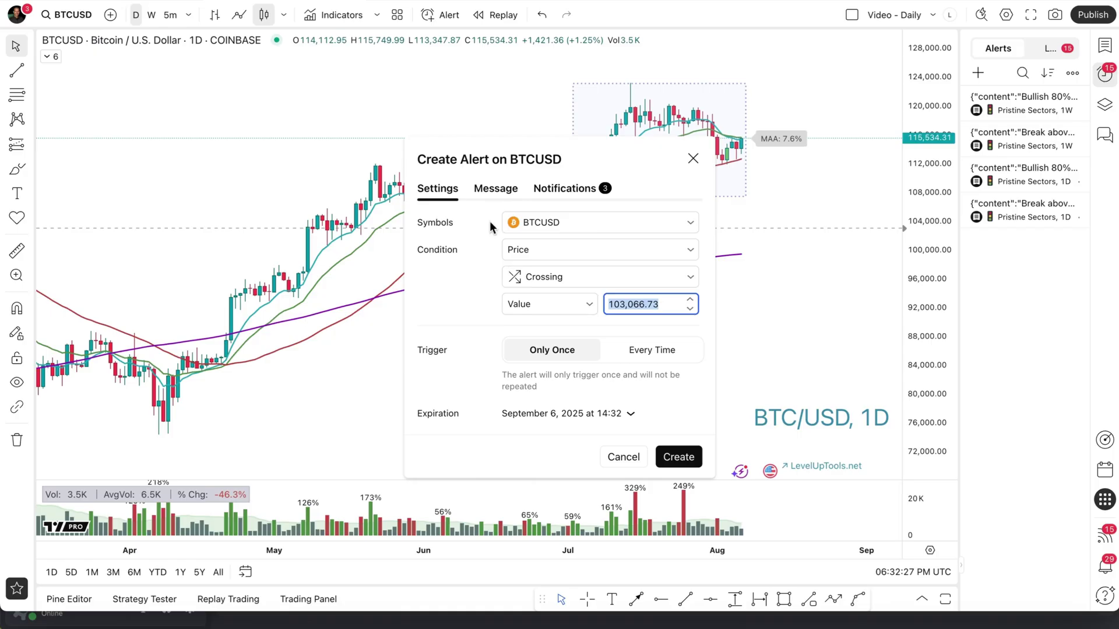
Paste the copied Discord webhook URL into the alert's Webhook URL notification field
{"action": "left_click", "coordinate": [481, 186]}
{"action": "left_click", "coordinate": [558, 189]}
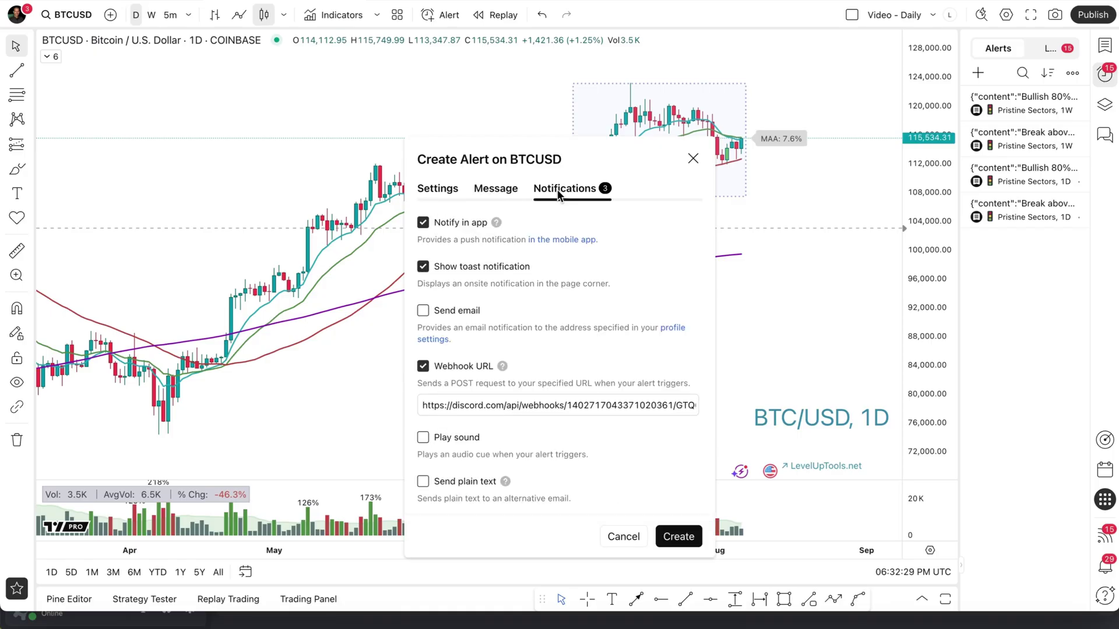
{"action": "left_click", "coordinate": [423, 366]}
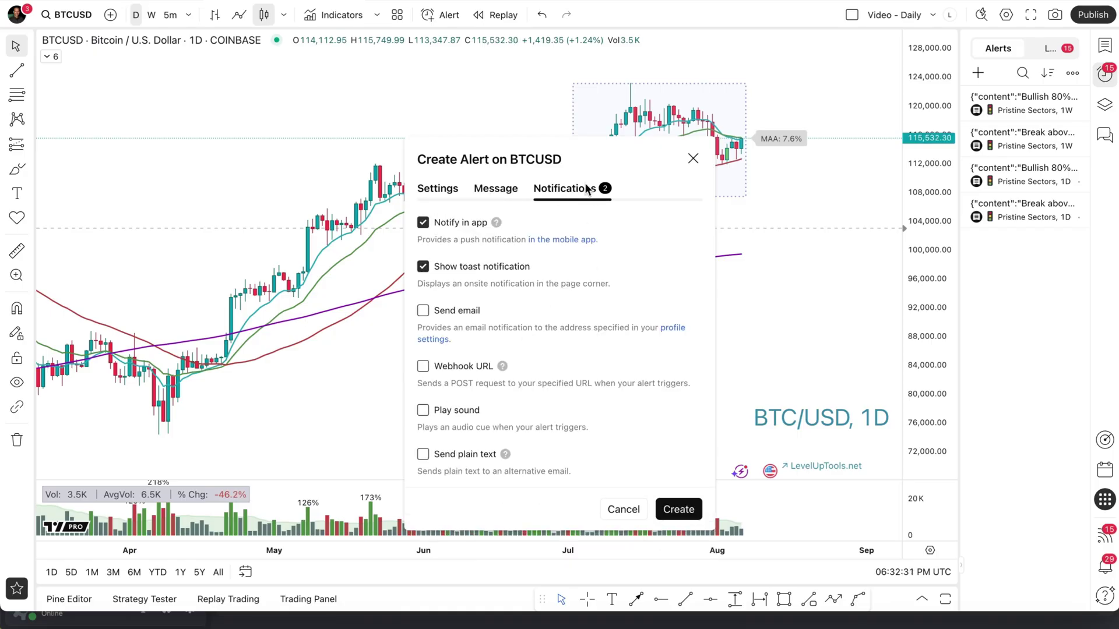
{"action": "left_click", "coordinate": [423, 366]}
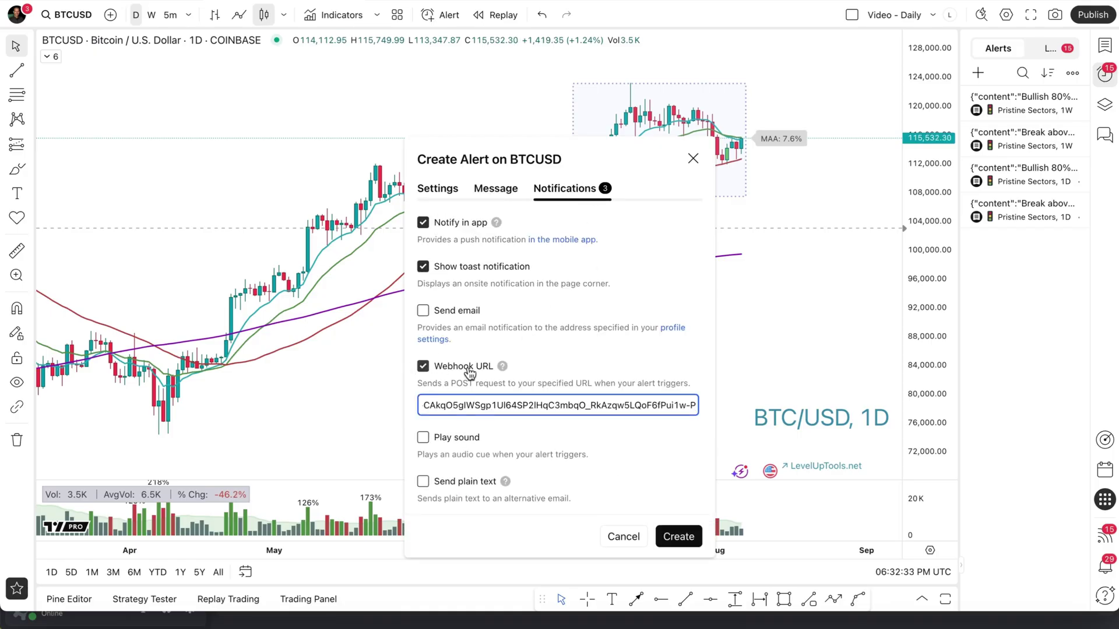
{"action": "triple_click", "coordinate": [444, 405]}
{"action": "key", "text": "ctrl+v"}
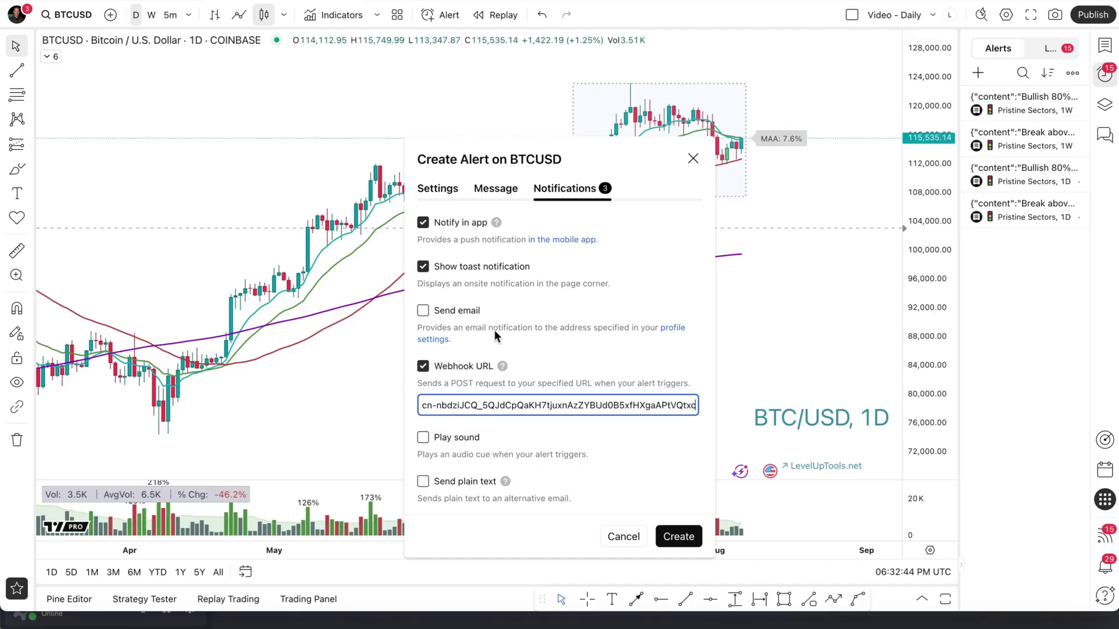
{"action": "left_click", "coordinate": [494, 189]}
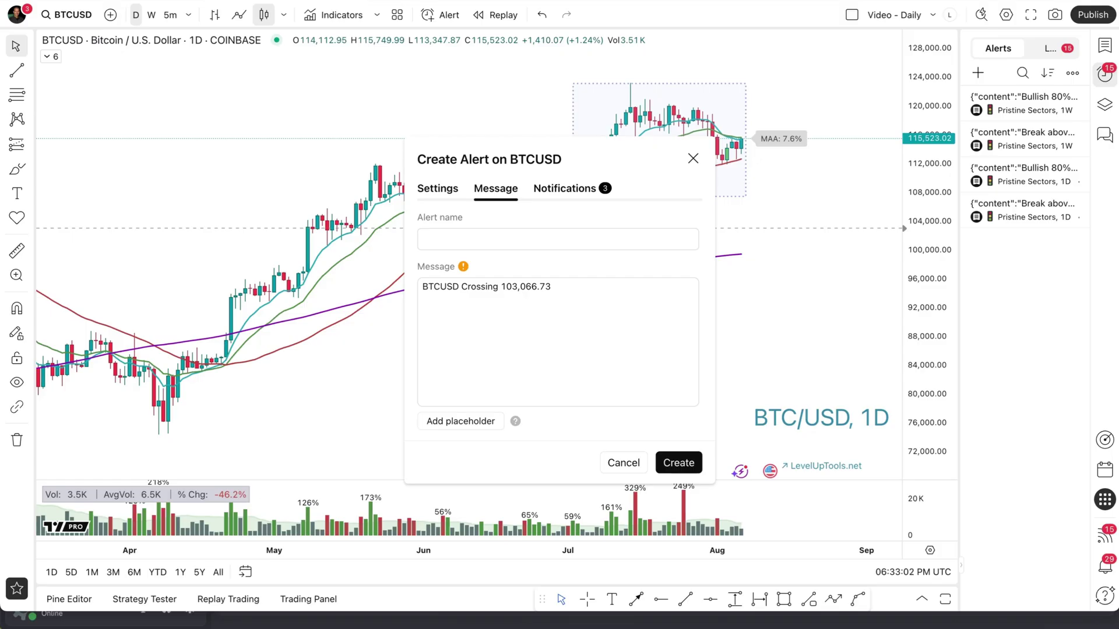
Replace the default alert message with the JSON ticker/price template
{"action": "left_click", "coordinate": [487, 323]}
{"action": "key", "text": "ctrl+a"}
{"action": "key", "text": "ctrl+v"}
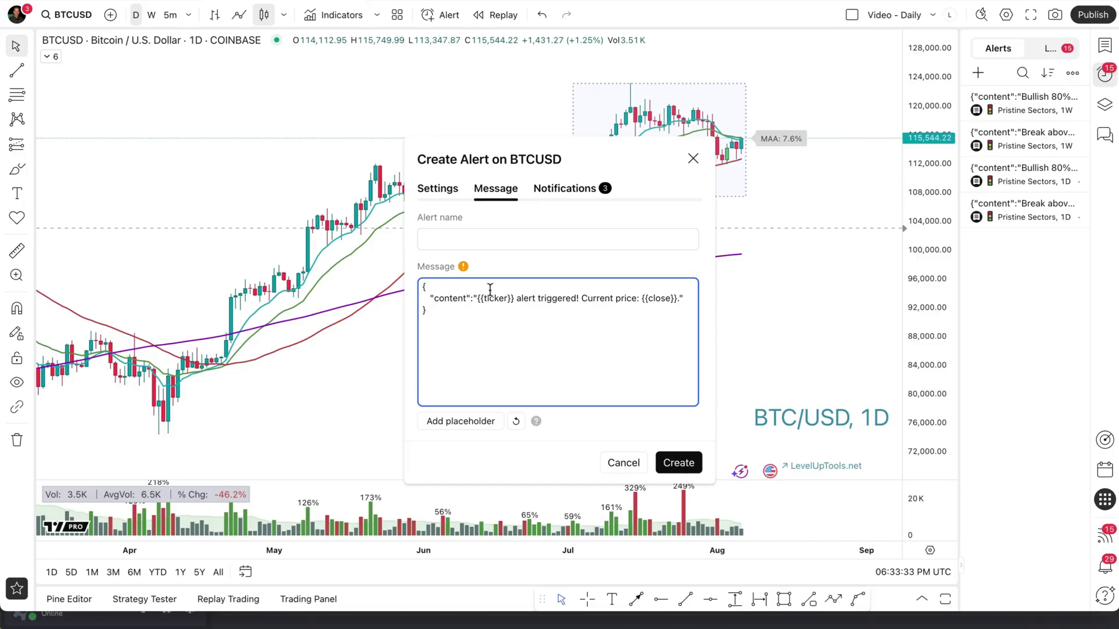
Set the alert's crossing value to 115545 and create the alert
{"action": "left_click", "coordinate": [431, 191]}
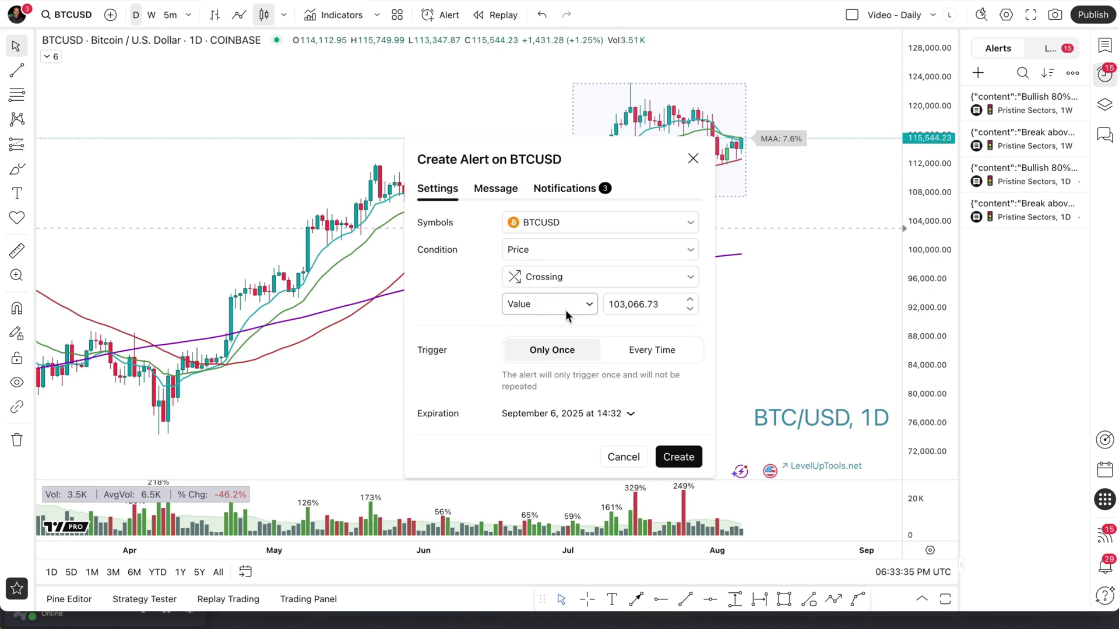
{"action": "double_click", "coordinate": [659, 305]}
{"action": "type", "text": "1"}
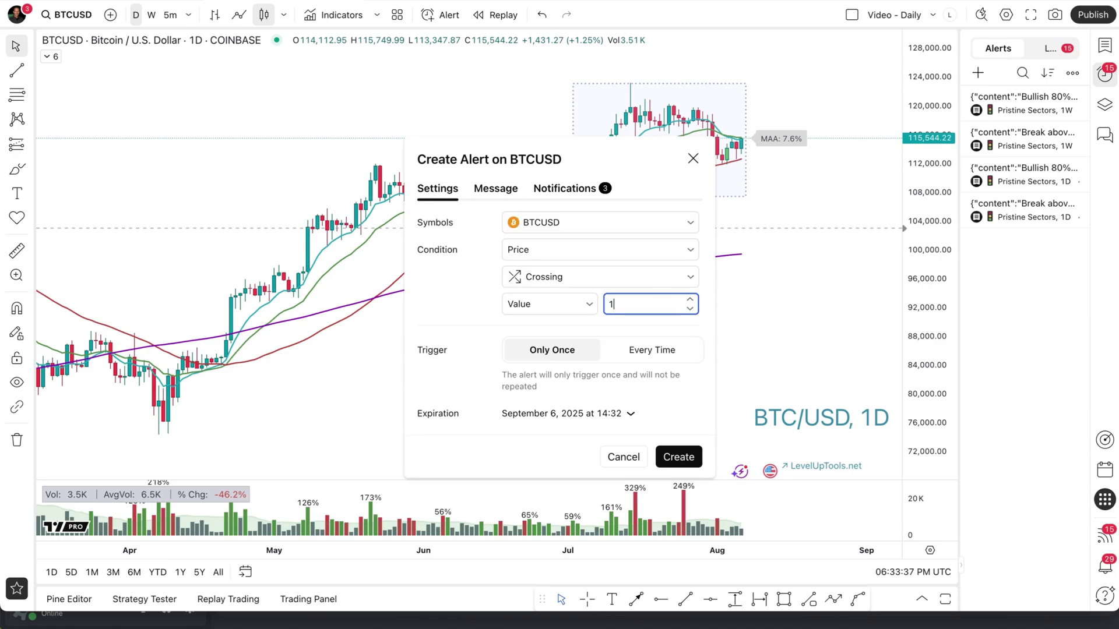
{"action": "type", "text": "15545"}
{"action": "key", "text": "Return"}
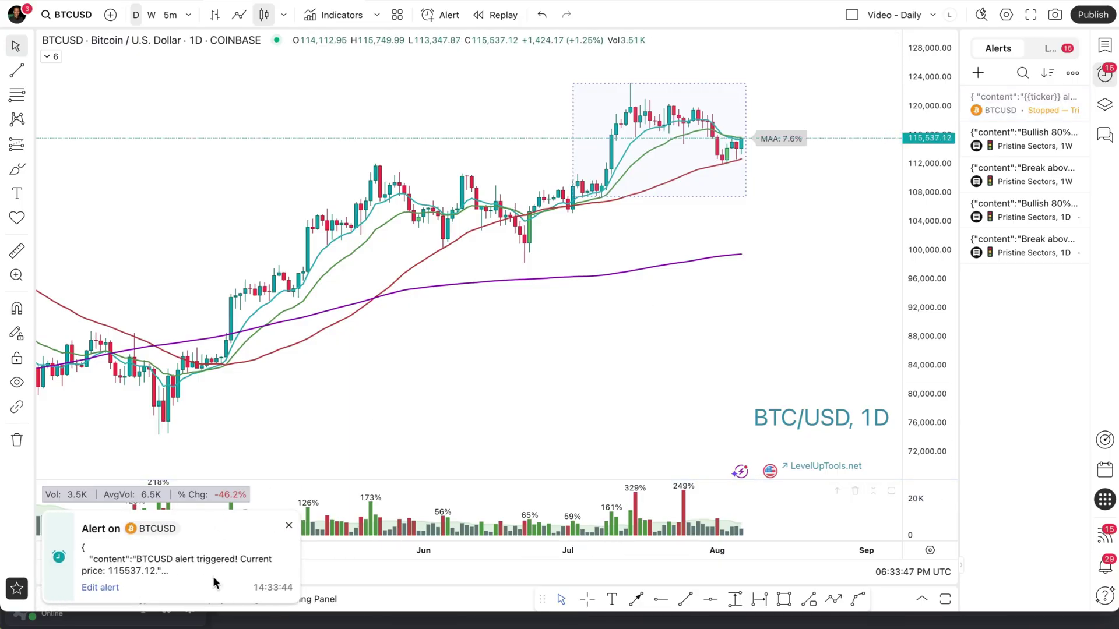
{"action": "key", "text": "super+Tab"}
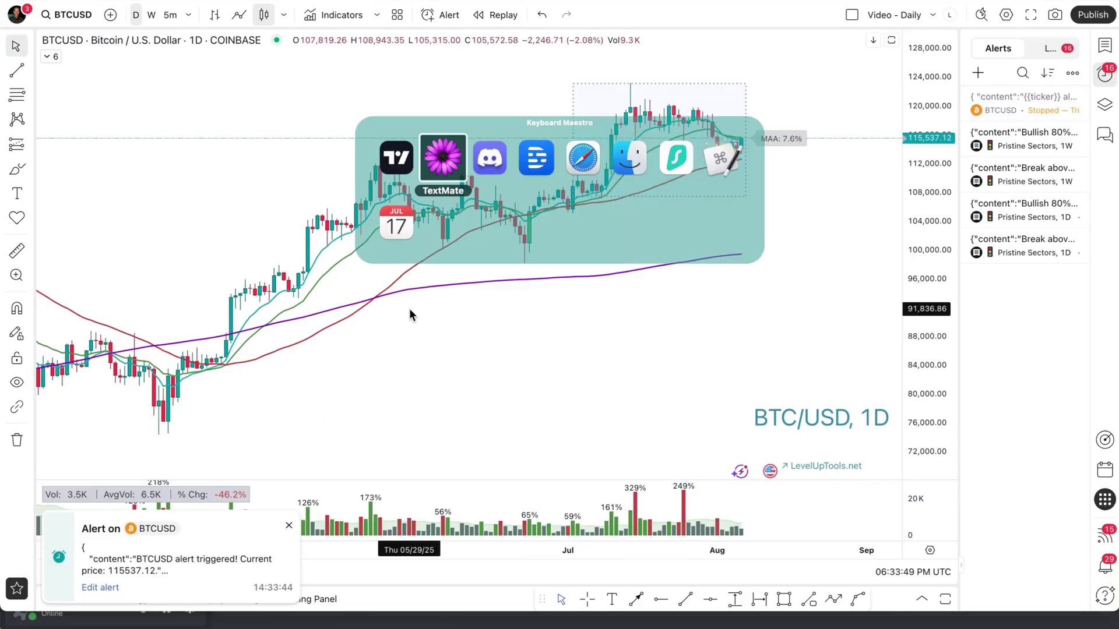
Switch to Discord to see the TV Alert post reporting BTCUSD at 115537.12
{"action": "key", "text": "super+Tab"}
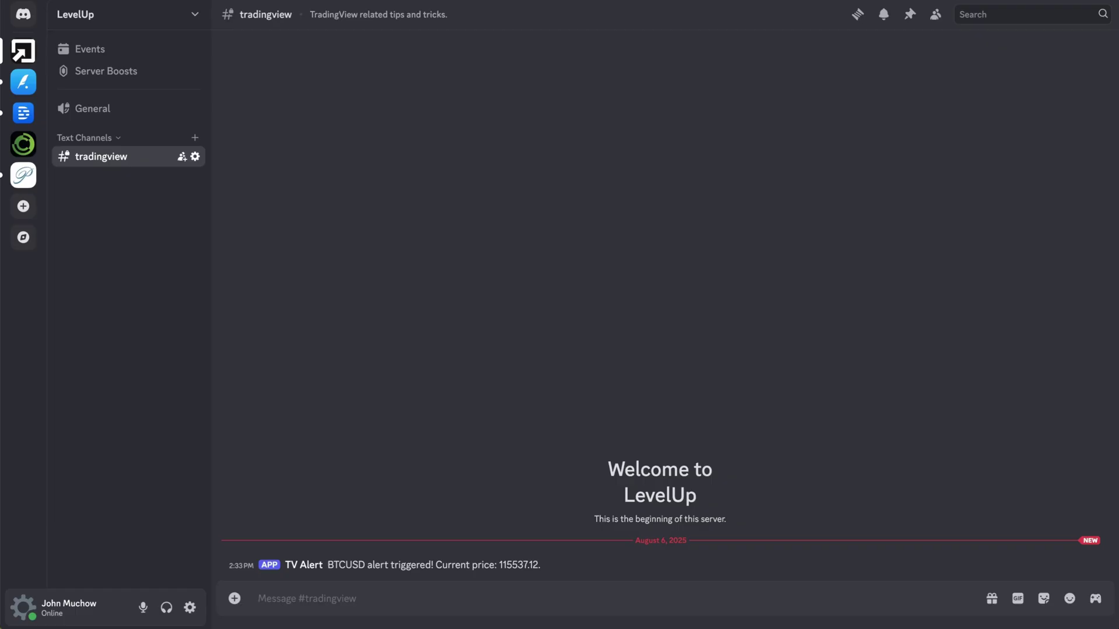
Edit the BTCUSD alert and replace its message with the Discord embeds JSON
{"action": "key", "text": "super+Tab"}
{"action": "key", "text": "super+Tab"}
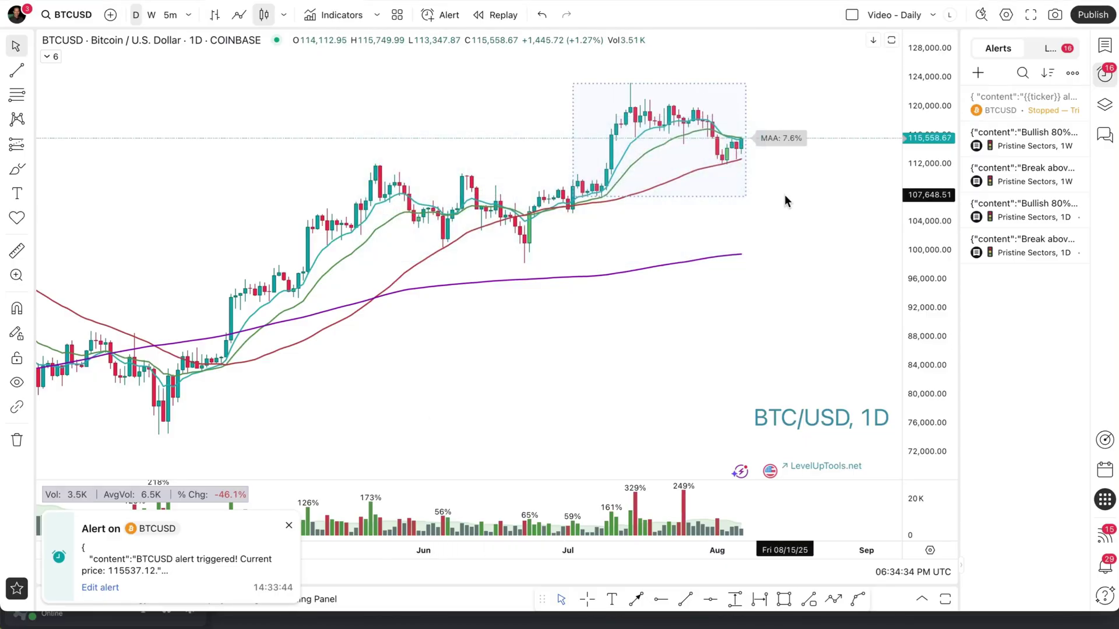
{"action": "left_click", "coordinate": [999, 99]}
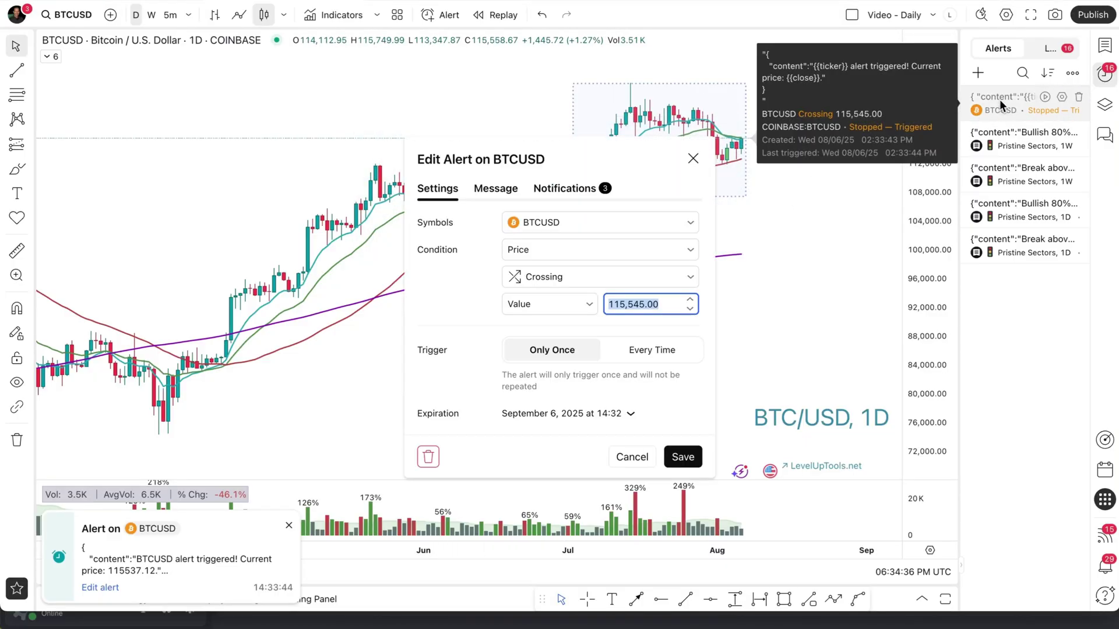
{"action": "left_click", "coordinate": [506, 191]}
{"action": "left_click", "coordinate": [481, 286]}
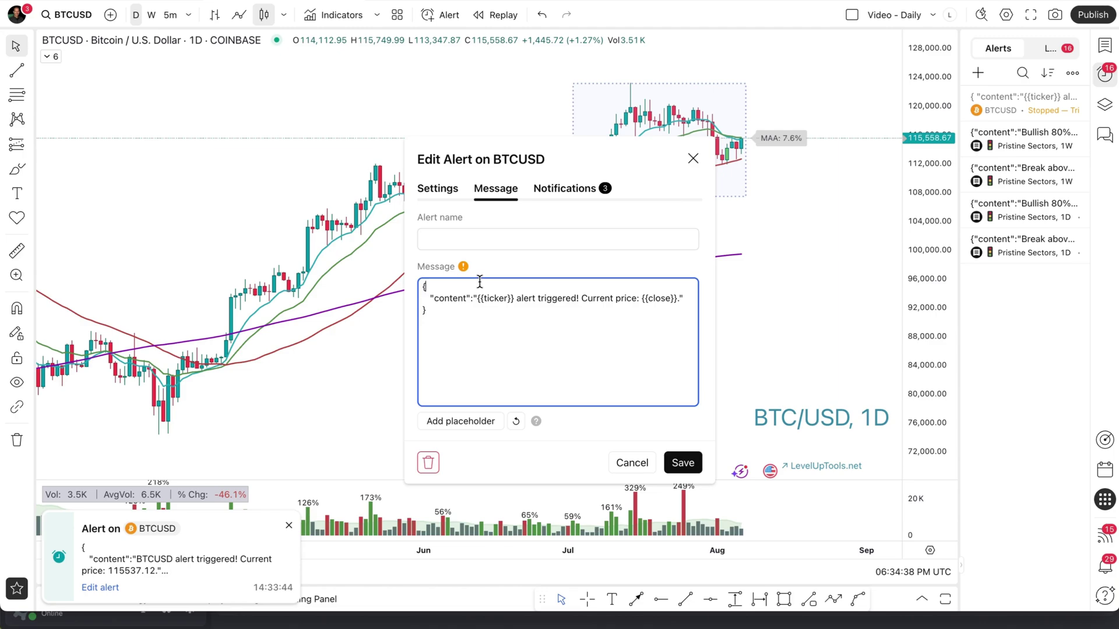
{"action": "key", "text": "ctrl+a"}
{"action": "type", "text": "{   \"embeds\": [     {       \"title\": \"TradingView alert at {{time}}\",       \"description\": \"**{{ticker}}** crossed ${{close}} on {{exchange}}\",       \"color\": 10311878     }   ] }"}
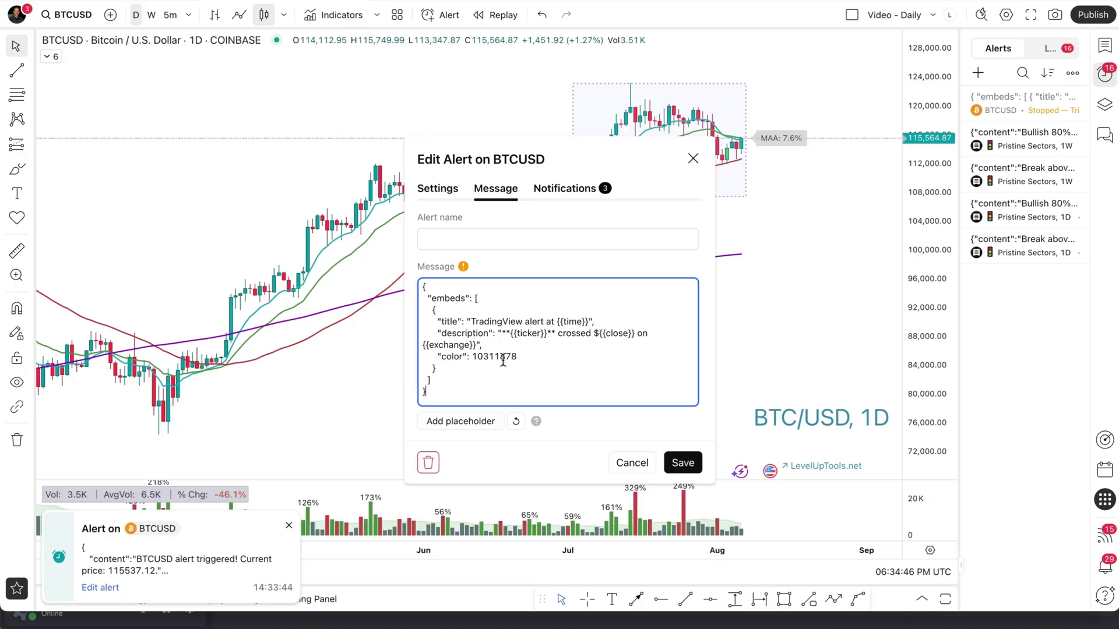
Change the alert's crossing value to 115570 and save to restart it
{"action": "left_click", "coordinate": [441, 187]}
{"action": "left_click", "coordinate": [665, 304]}
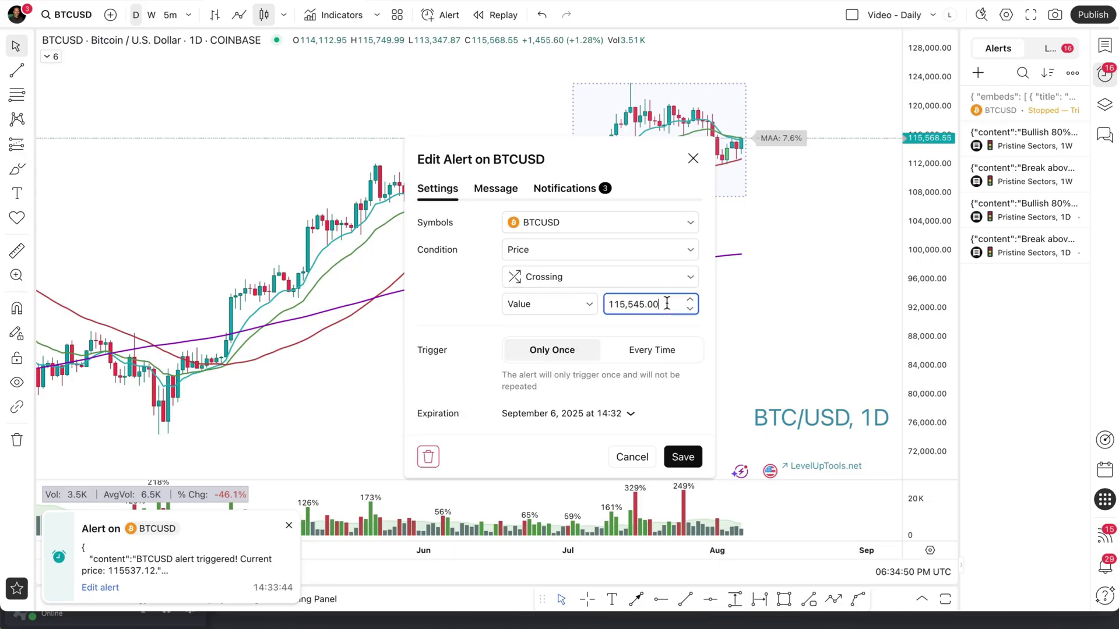
{"action": "key", "text": "ctrl+a"}
{"action": "type", "text": "115570"}
{"action": "key", "text": "Return"}
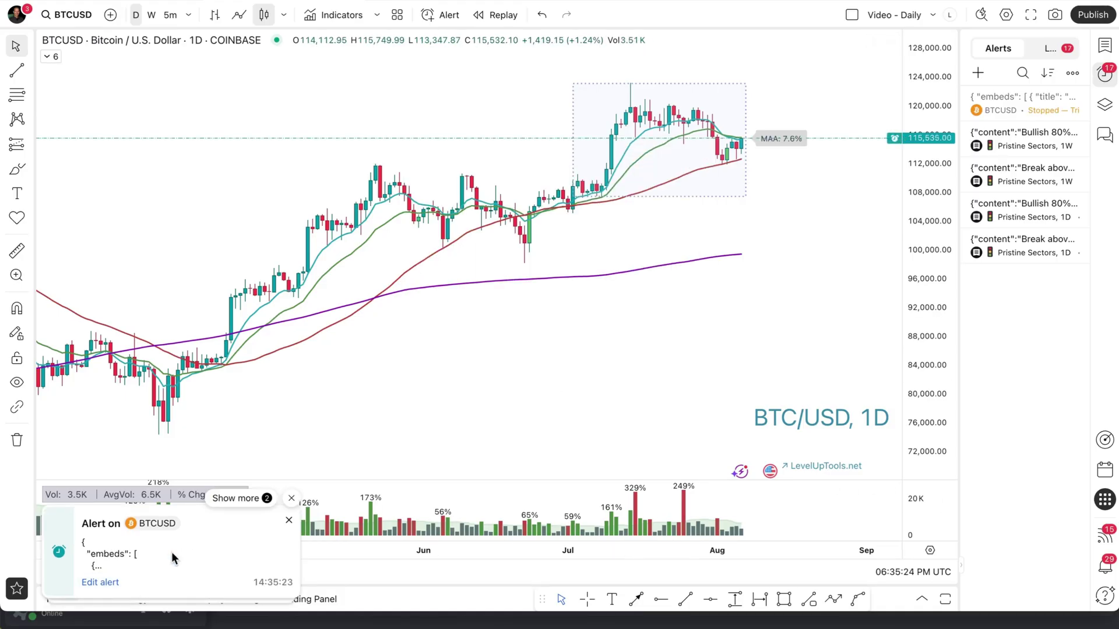
{"action": "key", "text": "super+Tab"}
{"action": "key", "text": "super+Tab"}
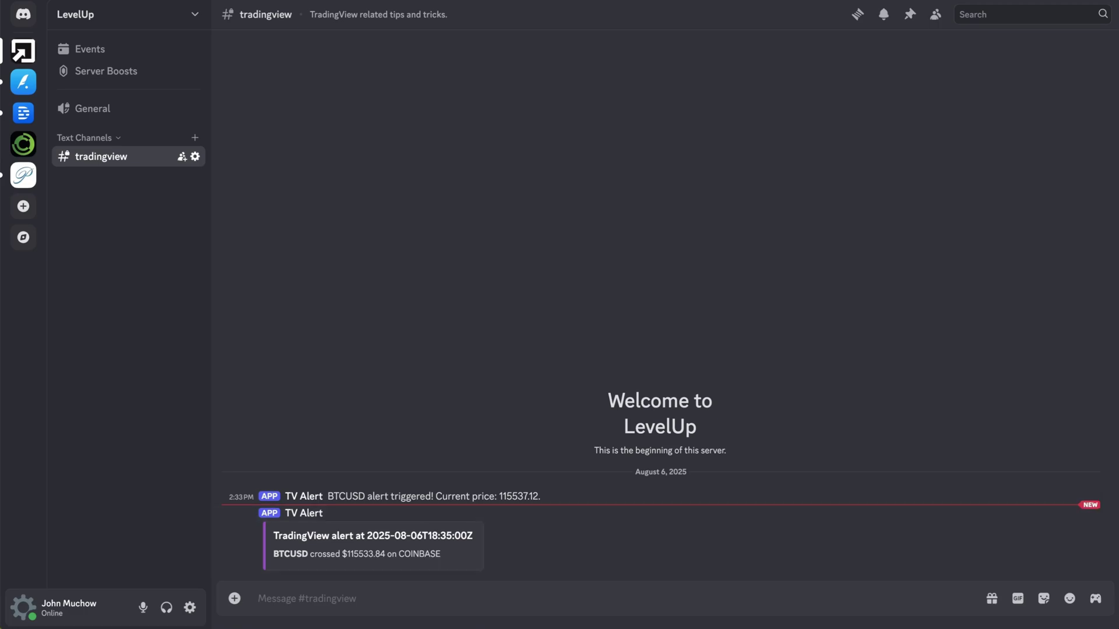
Edit the BTCUSD alert and paste the linked embed JSON with inline Price and Volume fields
{"action": "key", "text": "super+Tab"}
{"action": "key", "text": "super+Tab"}
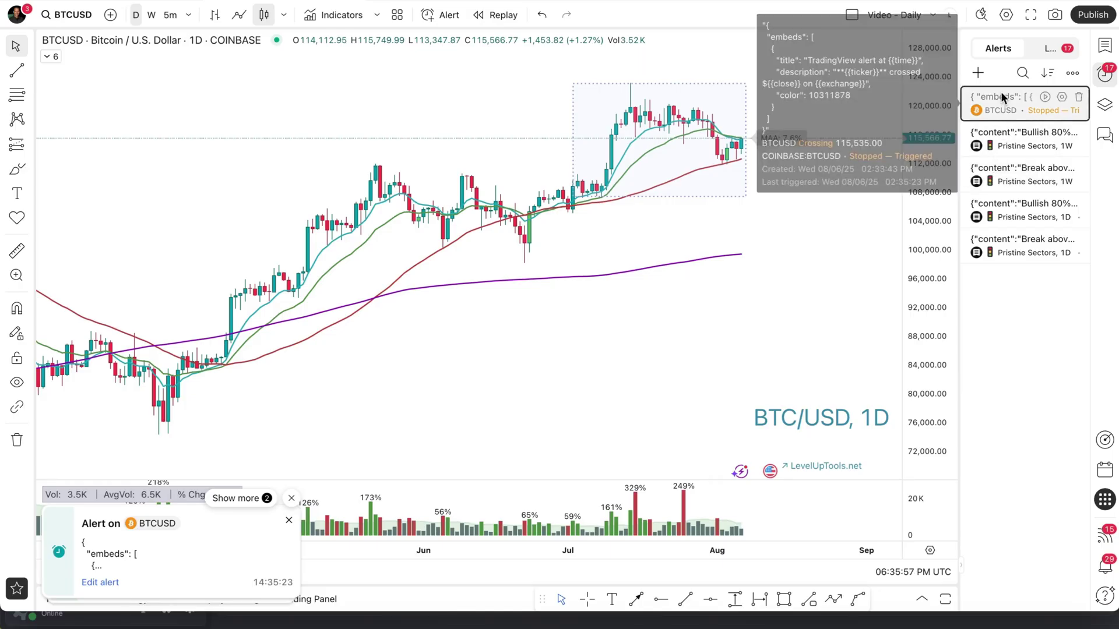
{"action": "double_click", "coordinate": [1001, 92]}
{"action": "left_click", "coordinate": [496, 189]}
{"action": "left_click", "coordinate": [480, 313]}
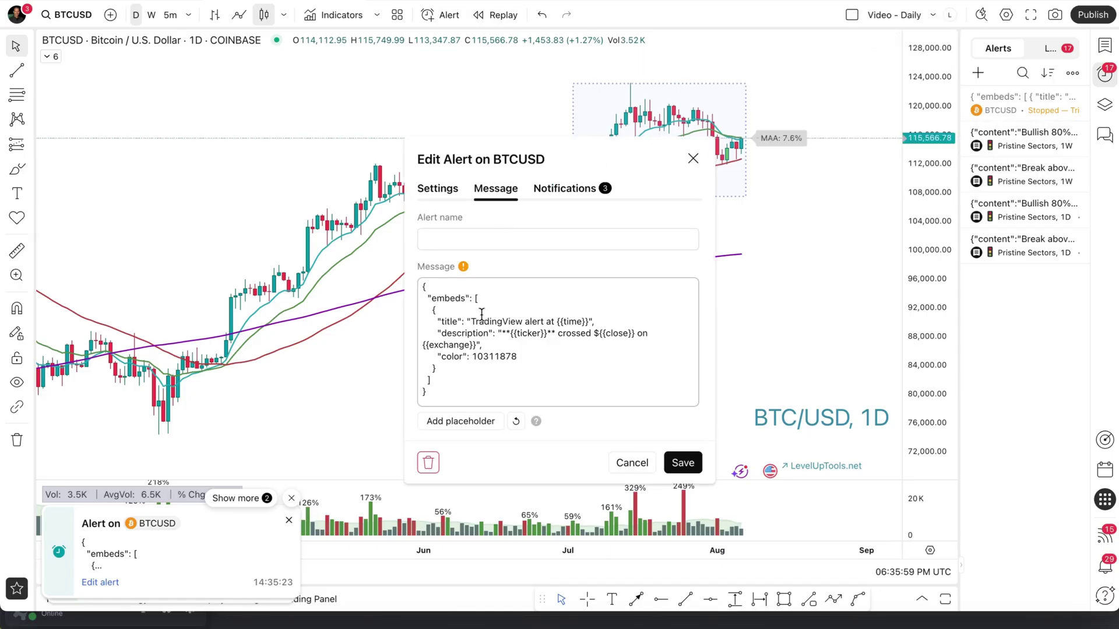
{"action": "key", "text": "ctrl+a"}
{"action": "key", "text": "ctrl+v"}
{"action": "scroll", "coordinate": [481, 313], "scroll_direction": "up", "scroll_amount": 5}
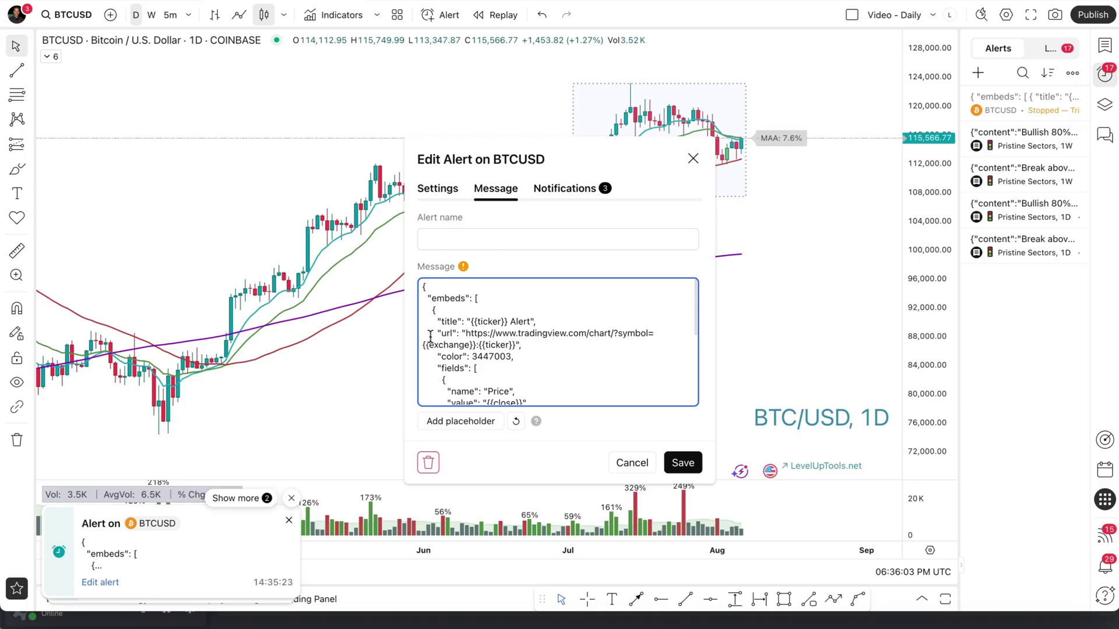
{"action": "scroll", "coordinate": [463, 336], "scroll_direction": "down", "scroll_amount": 2}
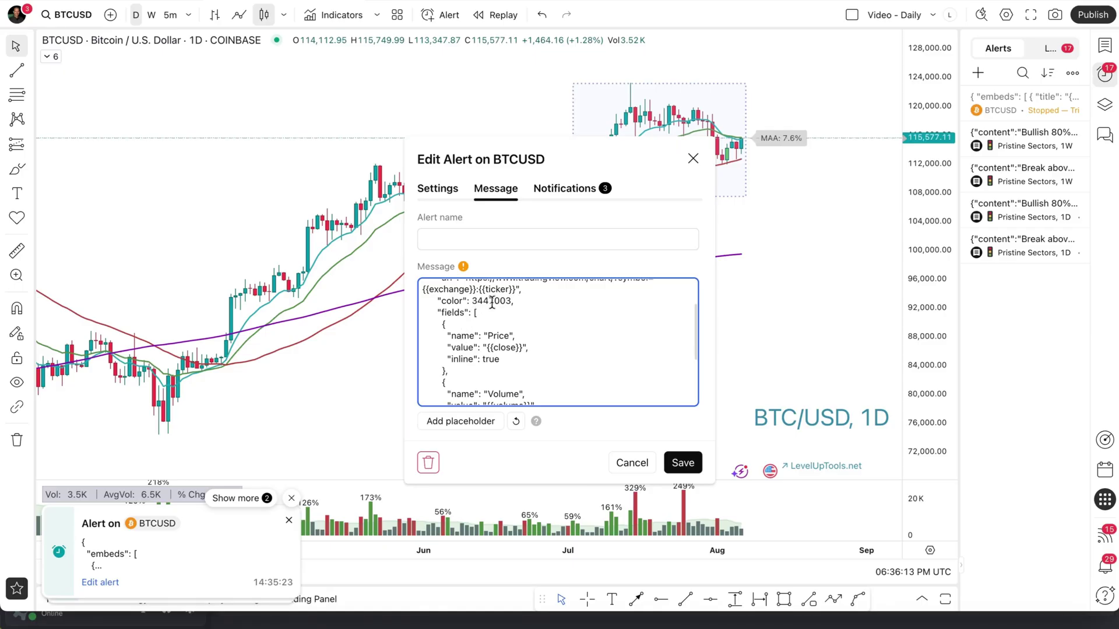
Start retyping the alert's crossing value in Settings, entering 115
{"action": "left_click", "coordinate": [442, 190]}
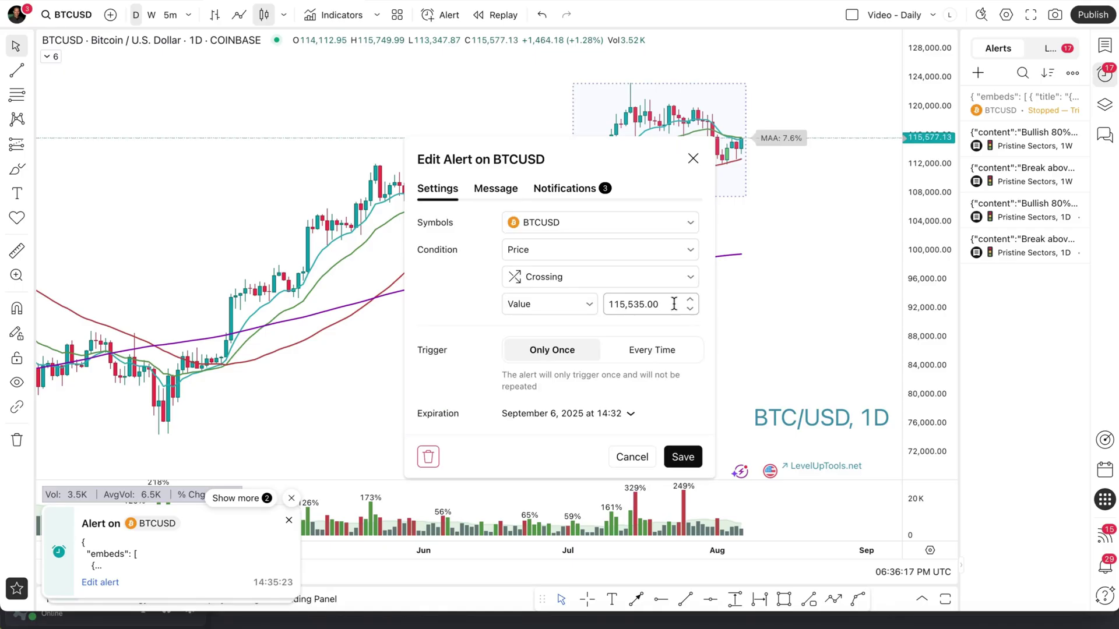
{"action": "left_click", "coordinate": [674, 304]}
{"action": "type", "text": "115"}
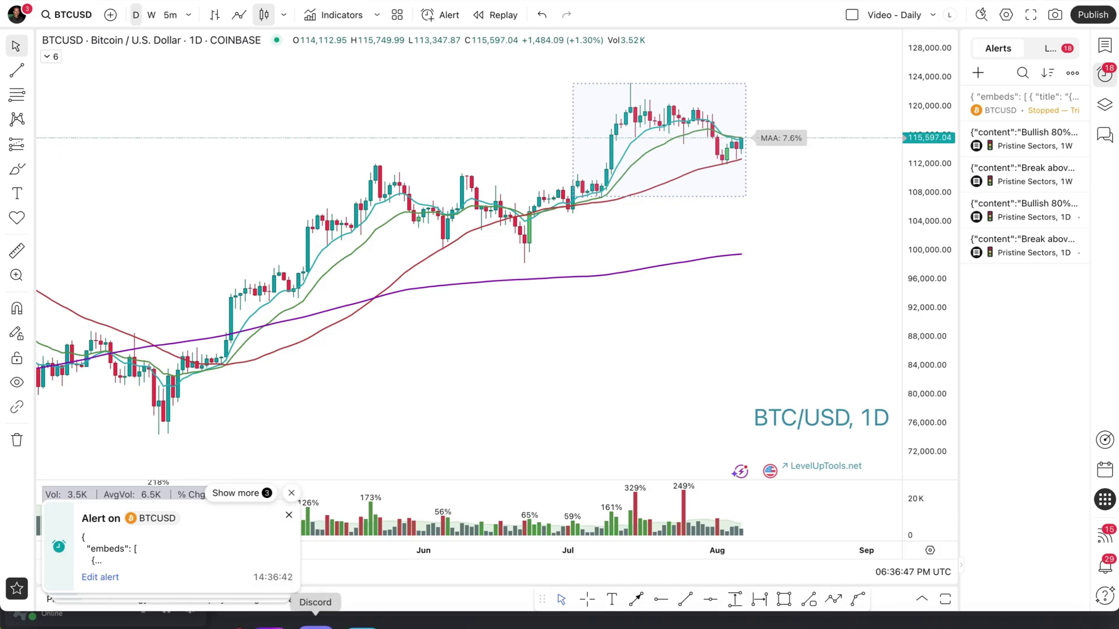
Switch to Discord to see the BTCUSD Alert embed with Price 115585.01 and Volume 0.77275611
{"action": "left_click", "coordinate": [315, 625]}
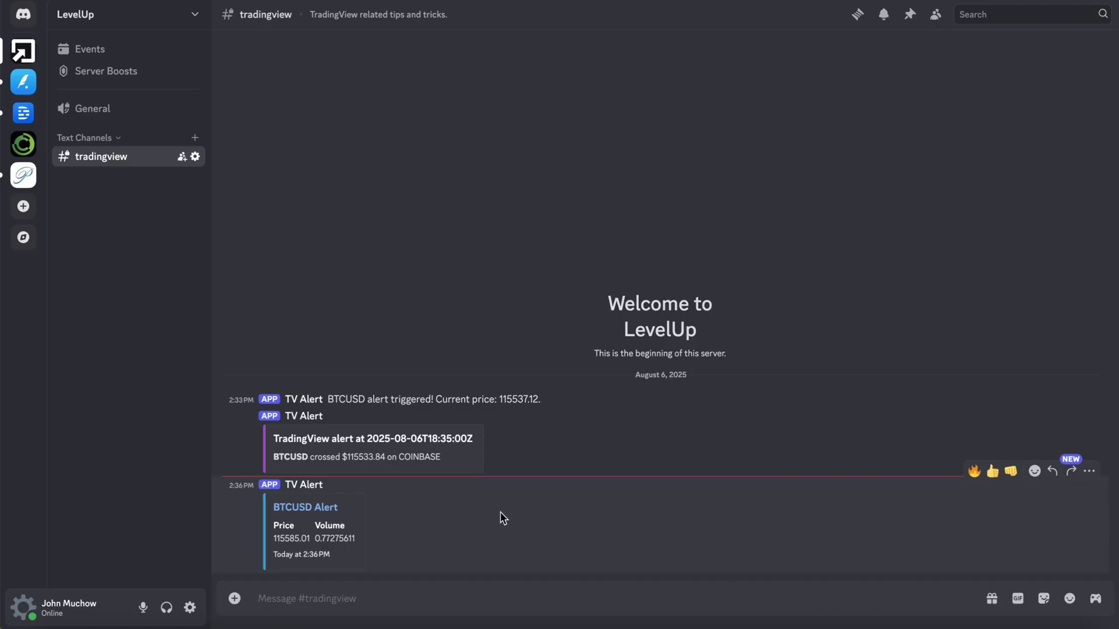
Follow the embed's 'BTCUSD Alert' title link to load the TradingView chart in the browser
{"action": "left_click", "coordinate": [294, 509]}
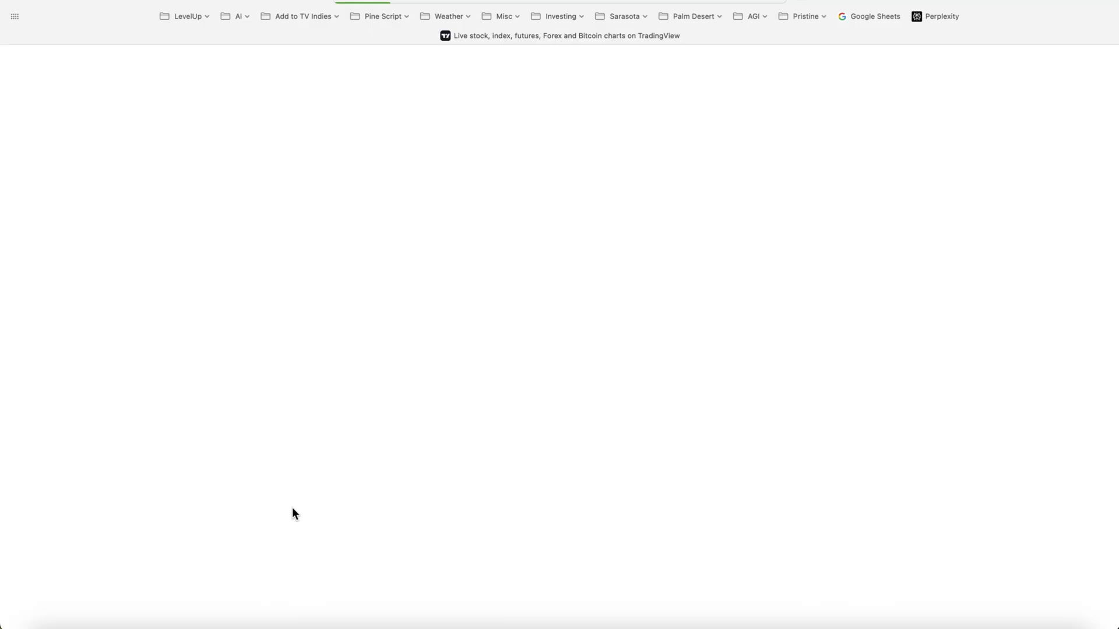